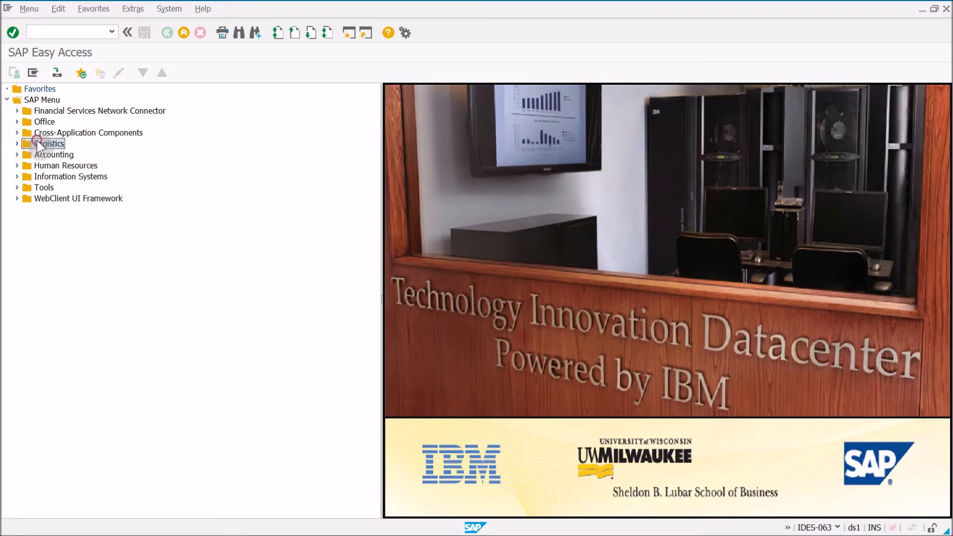
# Step: Expand Logistics > Project System > Project in the SAP menu and start Project Builder
pyautogui.click(19, 145)
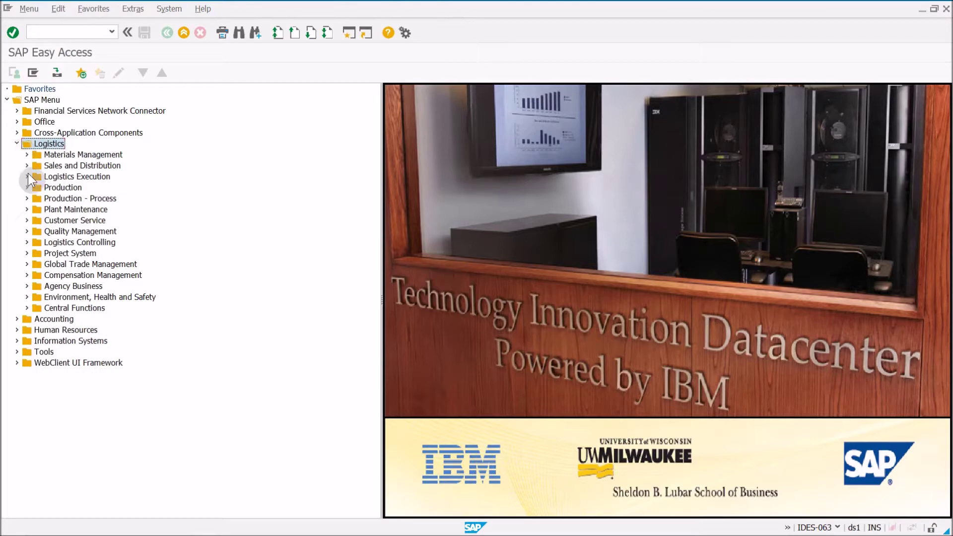
pyautogui.click(27, 254)
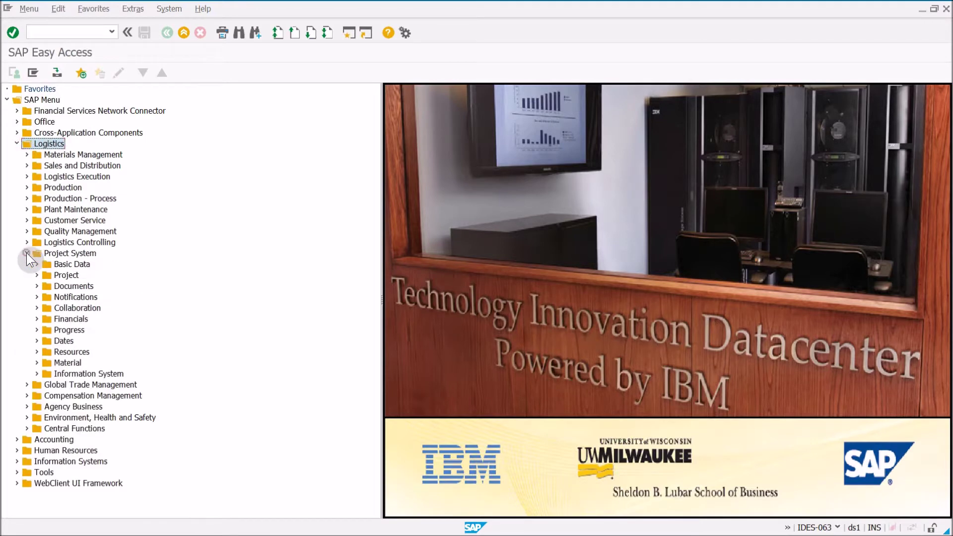
pyautogui.click(37, 275)
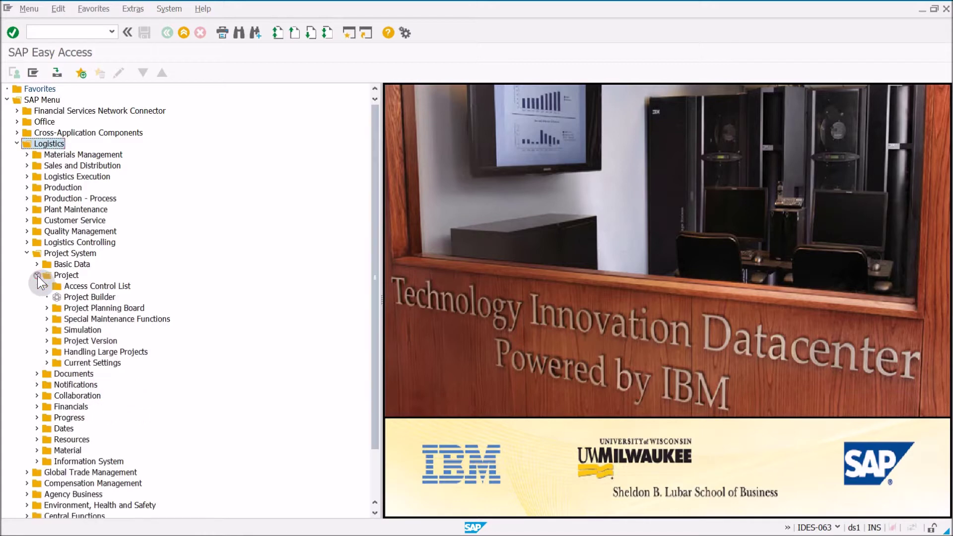
pyautogui.doubleClick(89, 298)
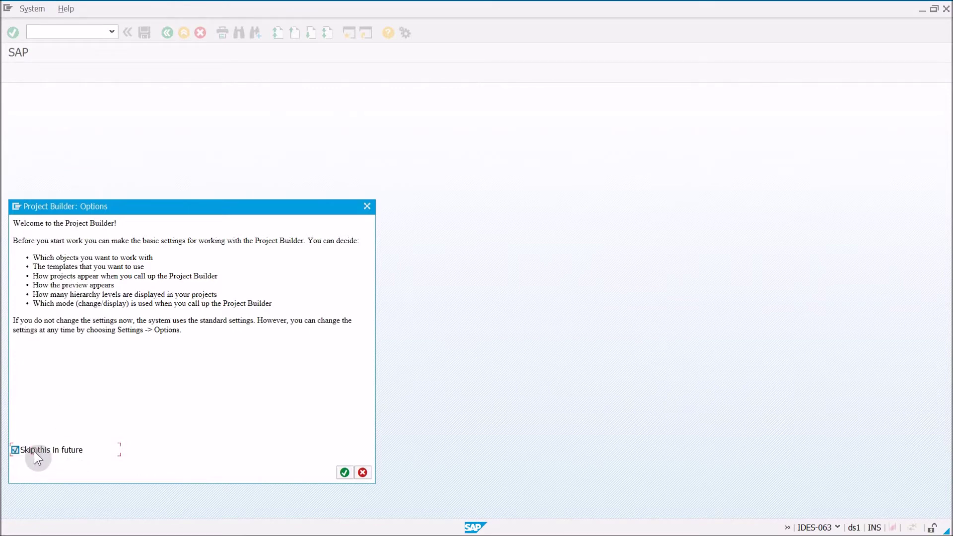
# Step: Get past the welcome screen, set Hierarchy levels to 10, and enter the Project Builder workspace
pyautogui.click(345, 473)
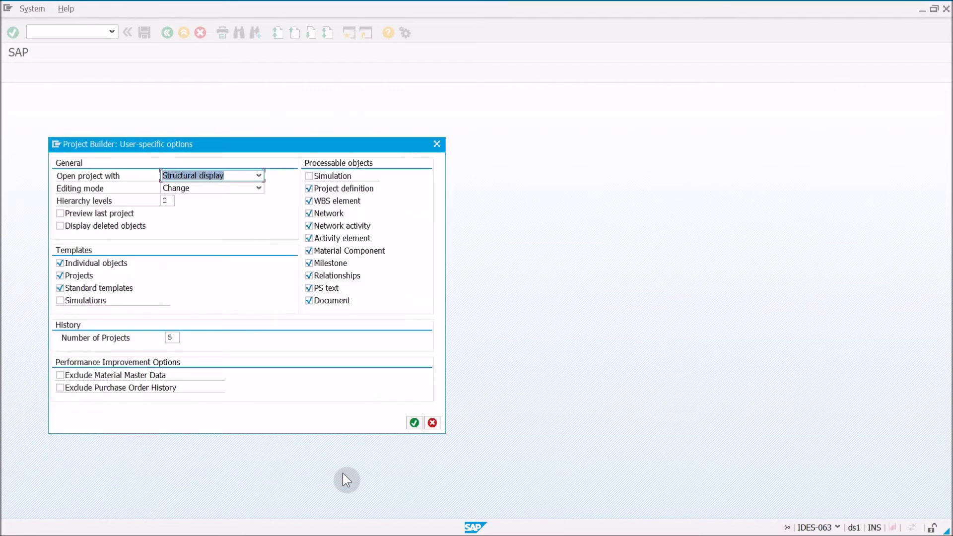
pyautogui.click(171, 201)
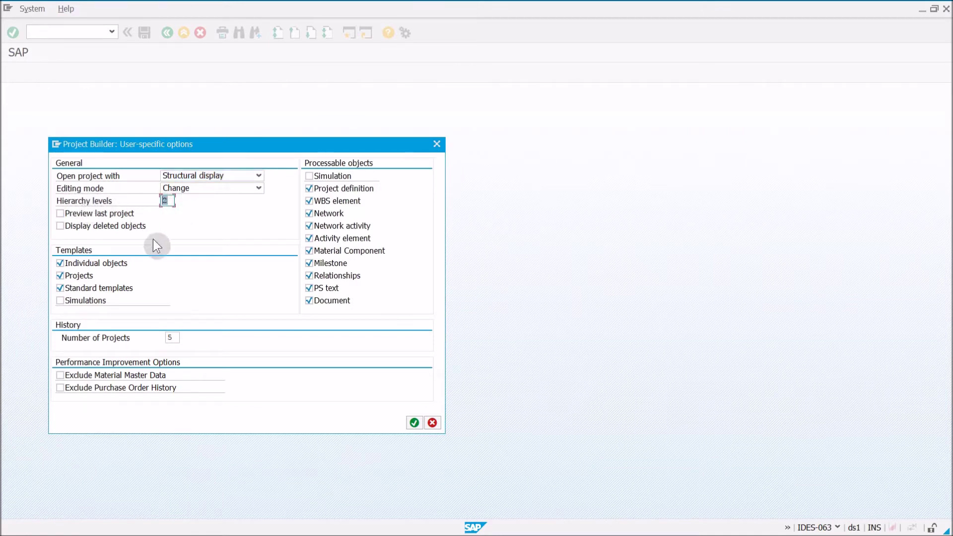
pyautogui.write('10')
pyautogui.click(417, 424)
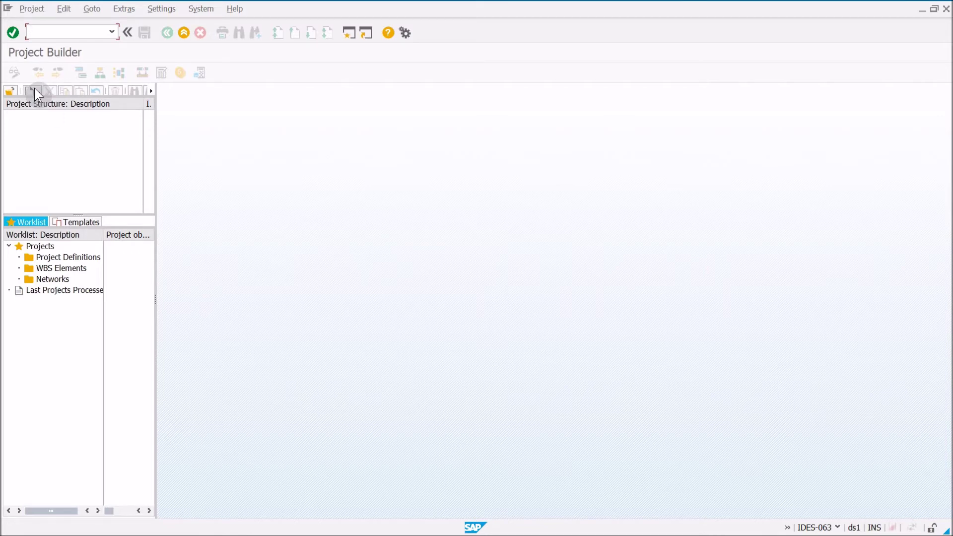
# Step: Create a project by copying a template, entering T-20063 as the project definition
pyautogui.click(35, 90)
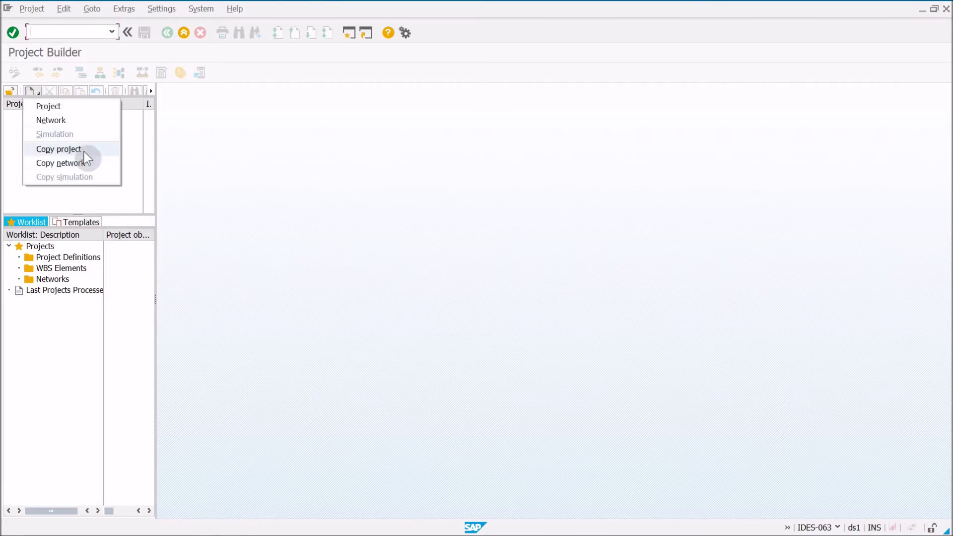
pyautogui.click(34, 91)
pyautogui.click(35, 91)
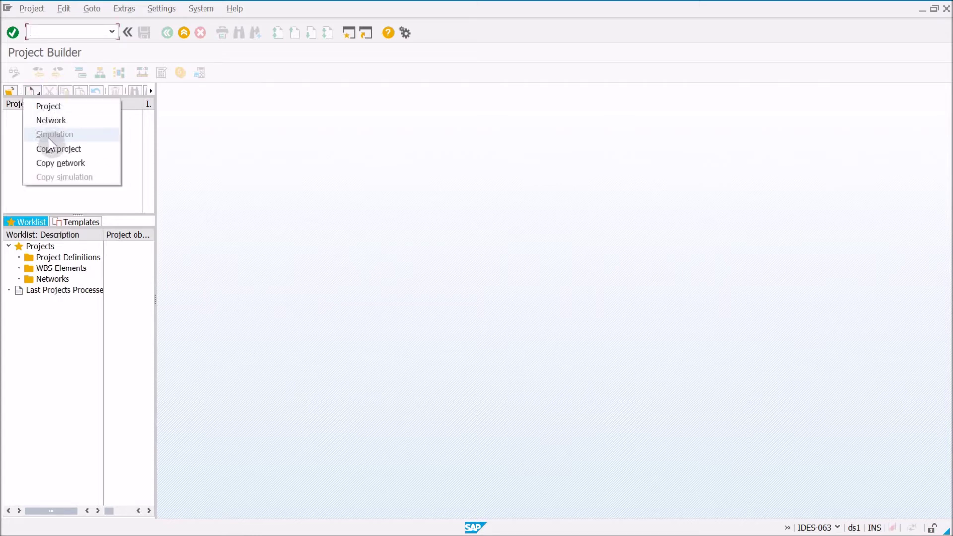
pyautogui.click(87, 150)
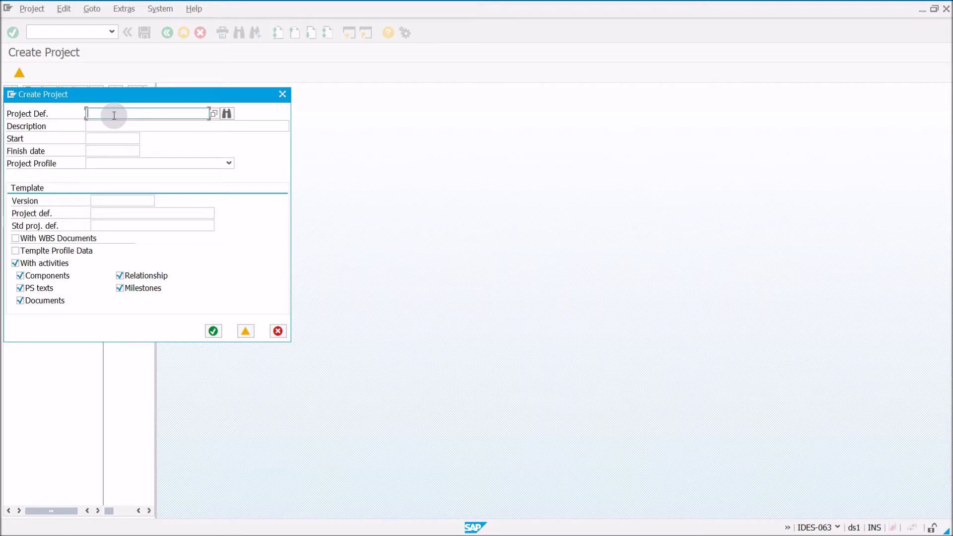
pyautogui.write('T')
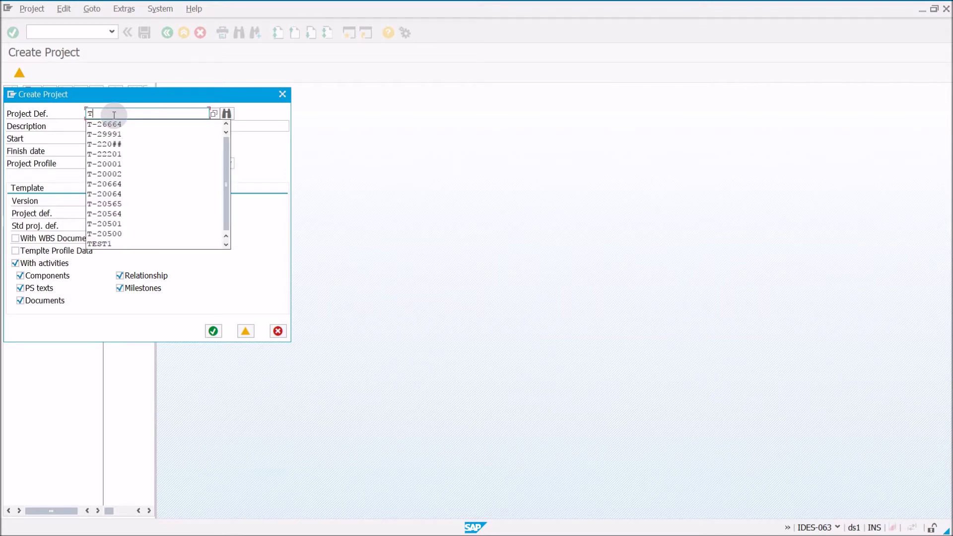
pyautogui.write('-200')
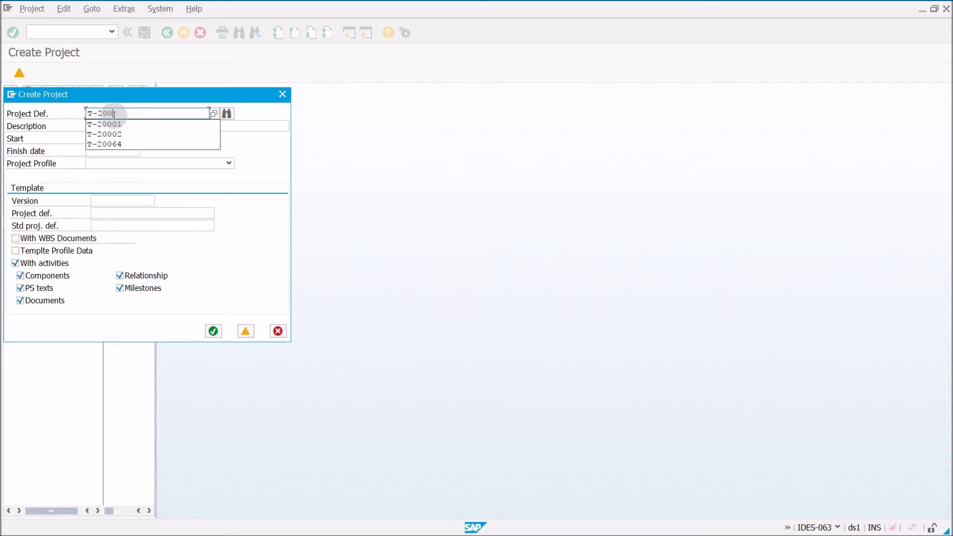
pyautogui.write('6')
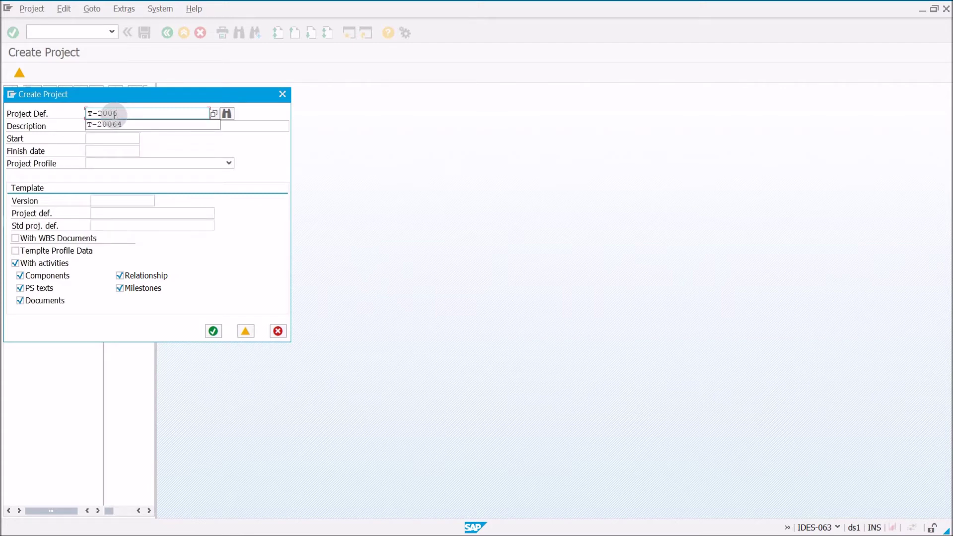
pyautogui.write('3')
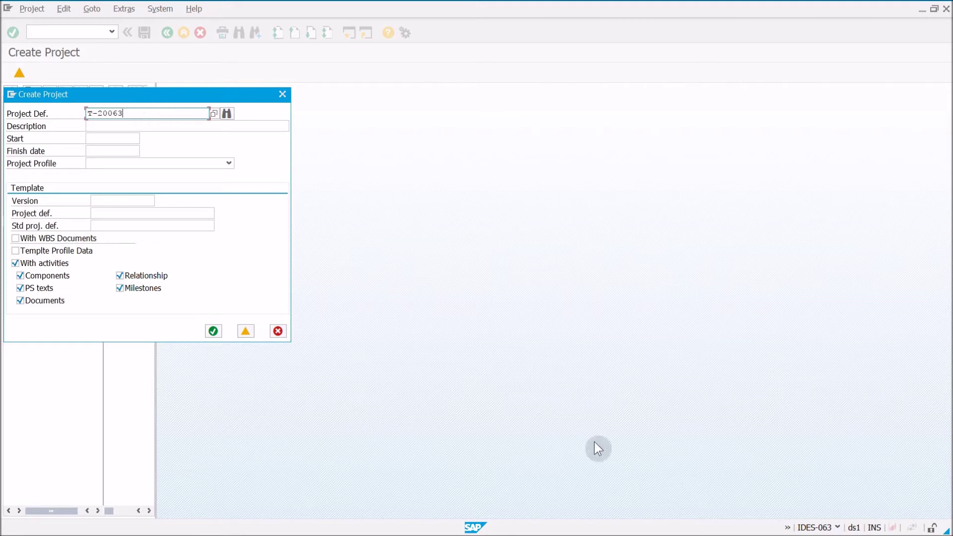
pyautogui.hotkey('shift', 'Left')
pyautogui.hotkey('shift', 'Left')
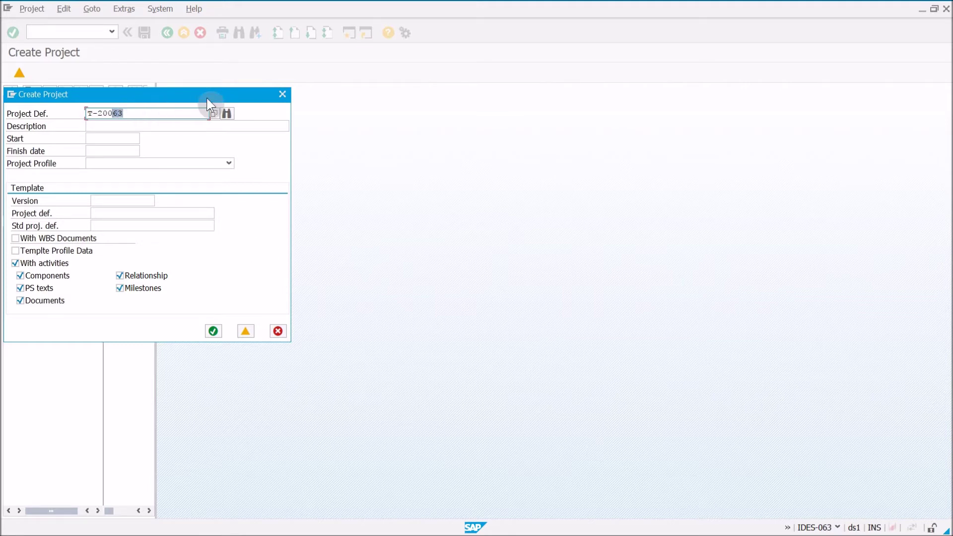
pyautogui.click(153, 131)
# Step: Set the project description to 'Turbine Project Group 63' using the input history
pyautogui.write('T')
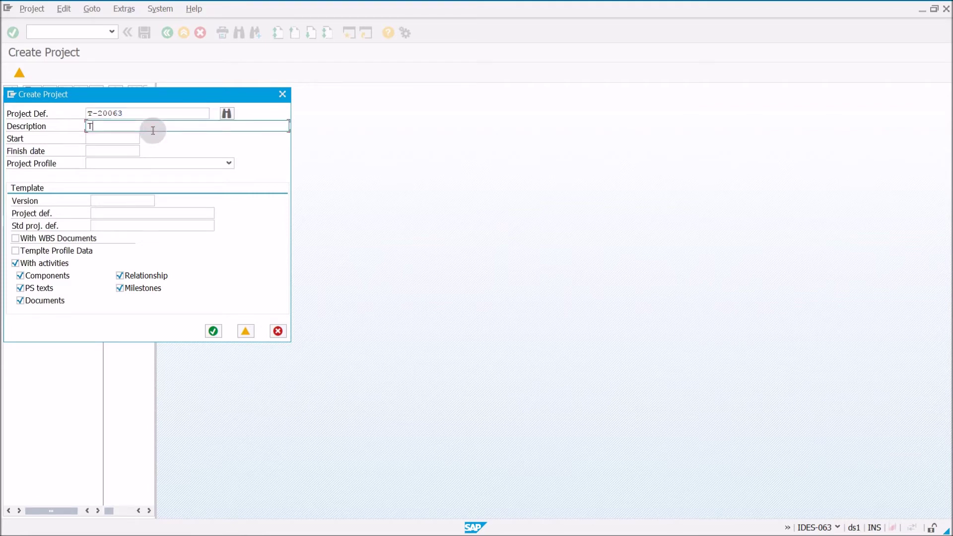
pyautogui.write('urbine')
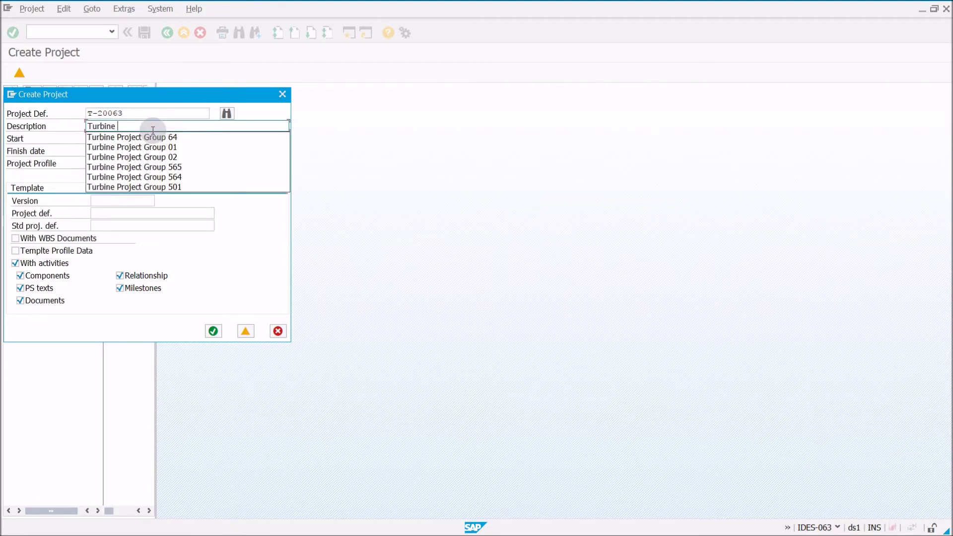
pyautogui.press('Down')
pyautogui.press('Return')
pyautogui.press('BackSpace')
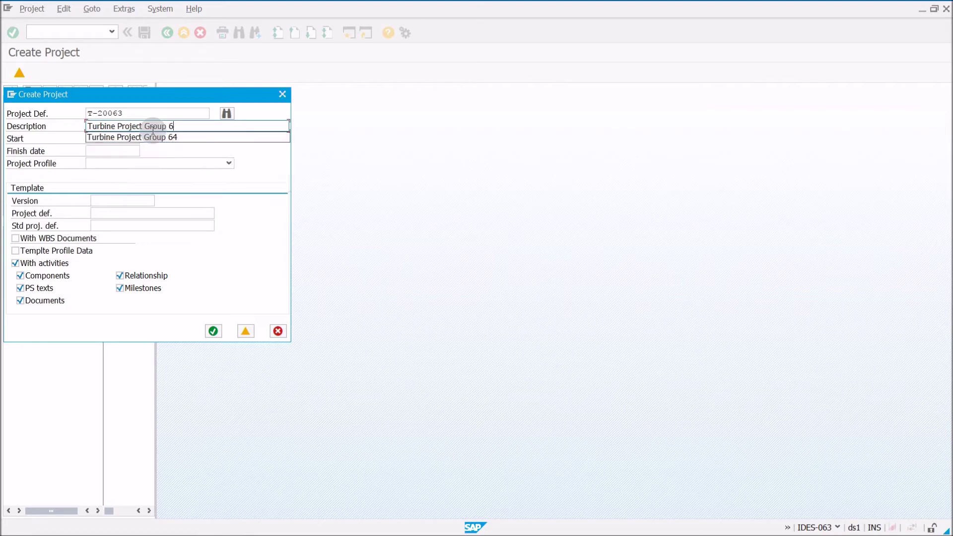
pyautogui.write('3')
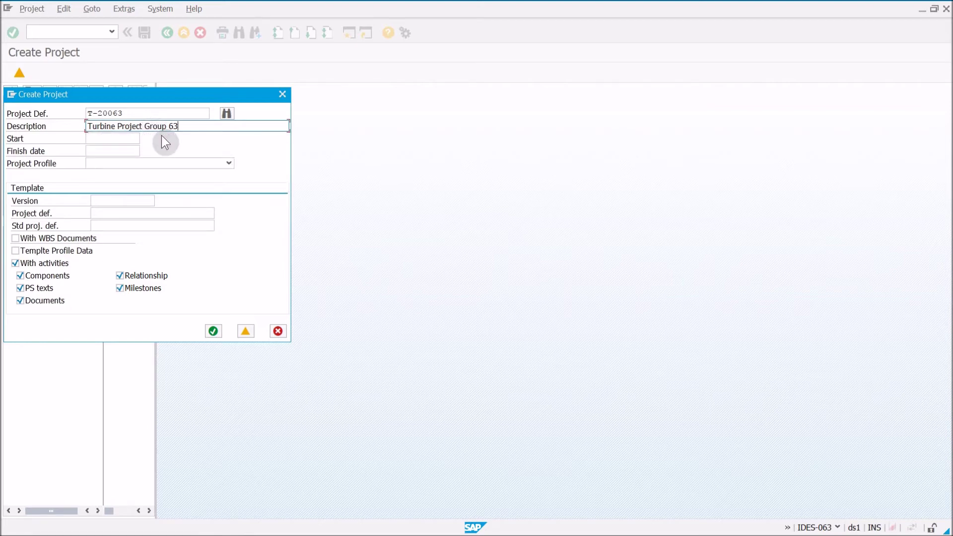
# Step: Set the start date to 07/22/2017 by editing 07/18/2017 from the history
pyautogui.click(118, 138)
pyautogui.click(118, 138)
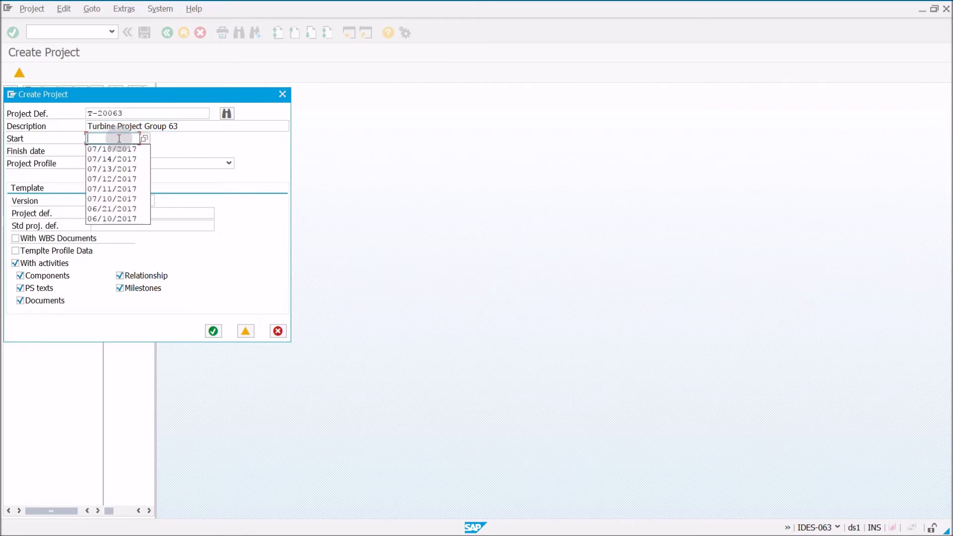
pyautogui.click(112, 149)
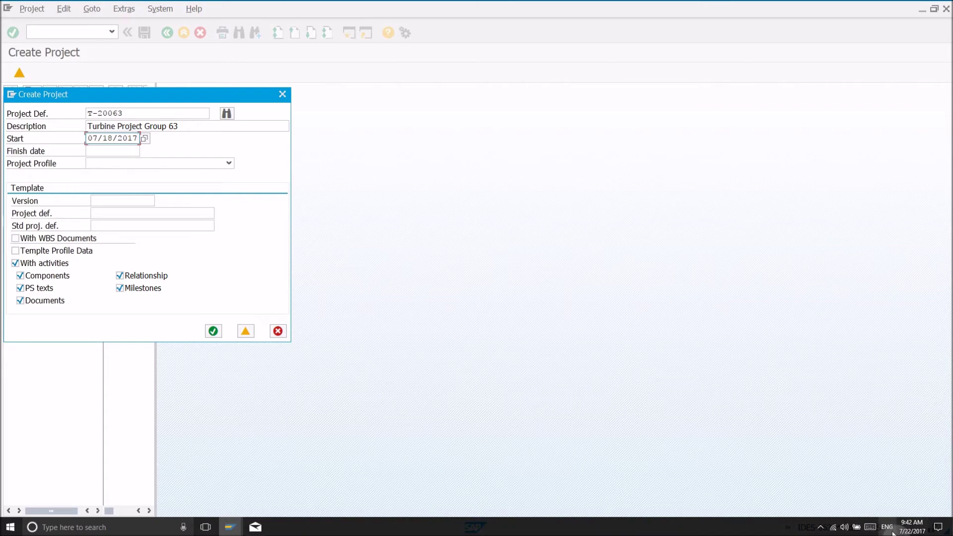
pyautogui.click(111, 136)
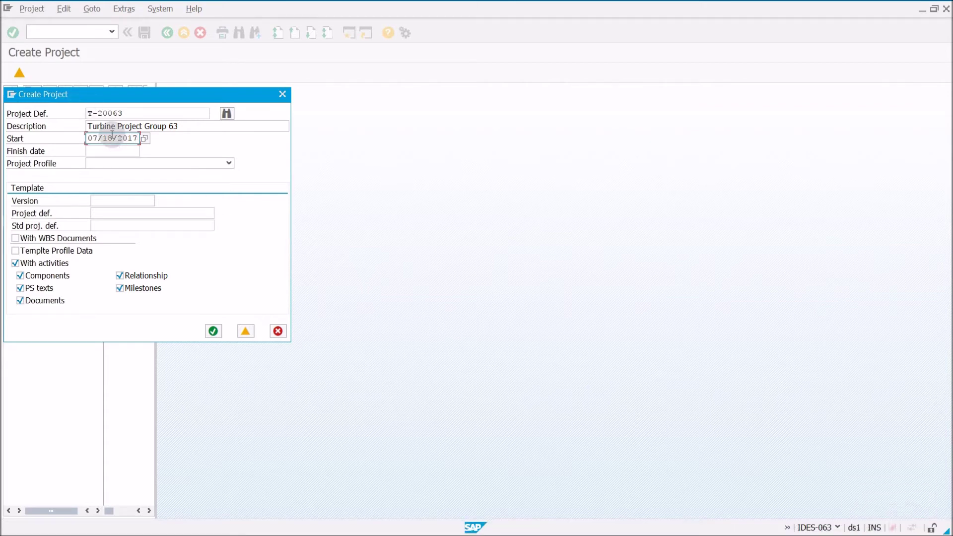
pyautogui.press('BackSpace')
pyautogui.press('BackSpace')
pyautogui.write('22')
# Step: Copy the 07/22/2017 start date into the finish date field
pyautogui.doubleClick(108, 144)
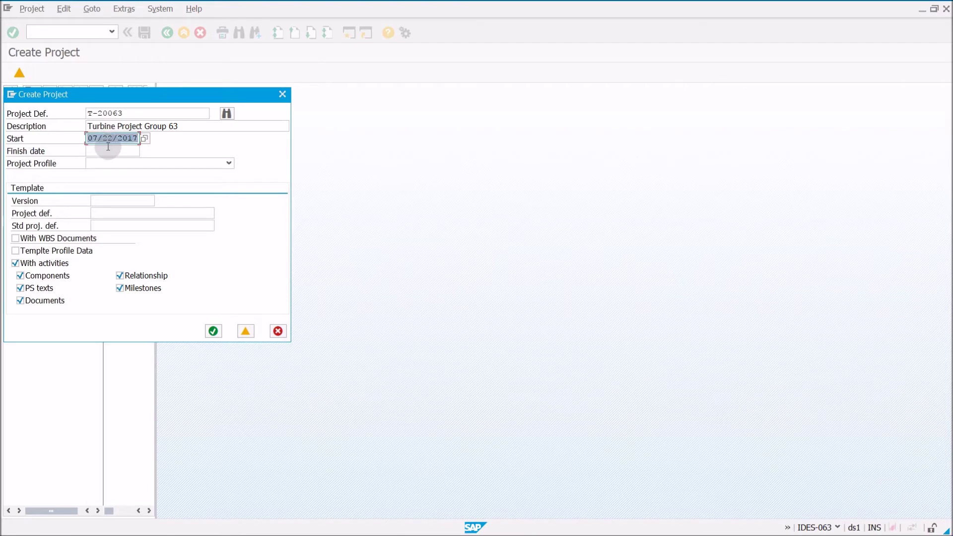
pyautogui.click(121, 152)
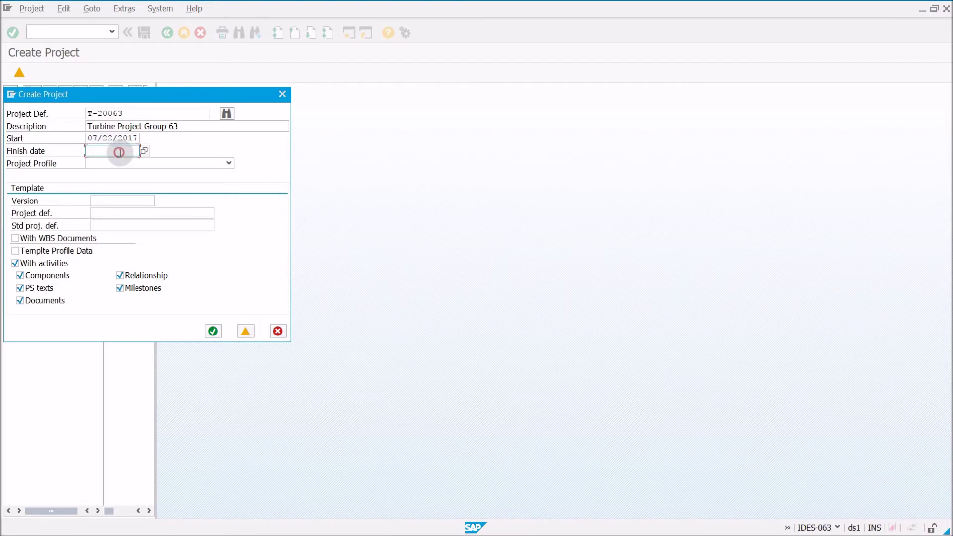
pyautogui.hotkey('ctrl', 'v')
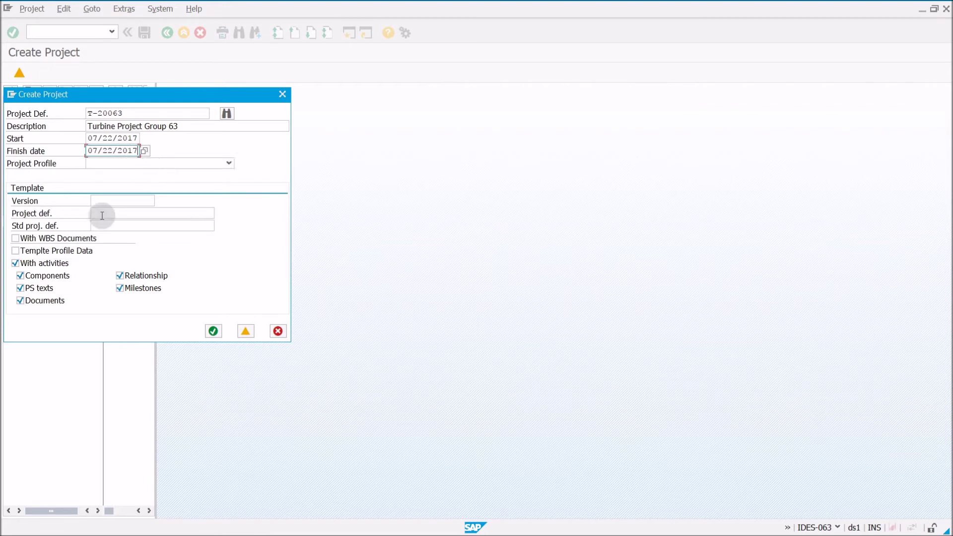
pyautogui.click(138, 227)
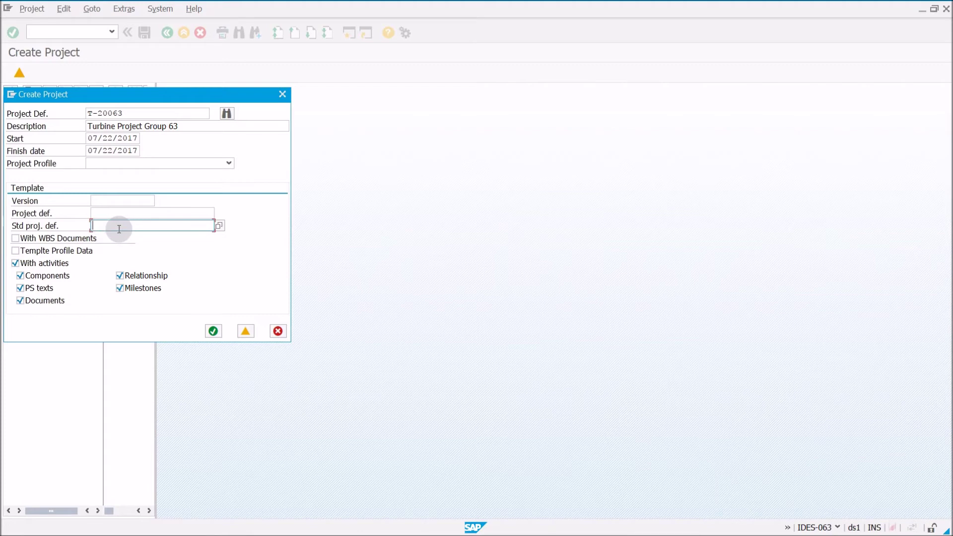
# Step: Choose T-20001 from history as the standard project template and untick With activities
pyautogui.click(119, 229)
pyautogui.press('Down')
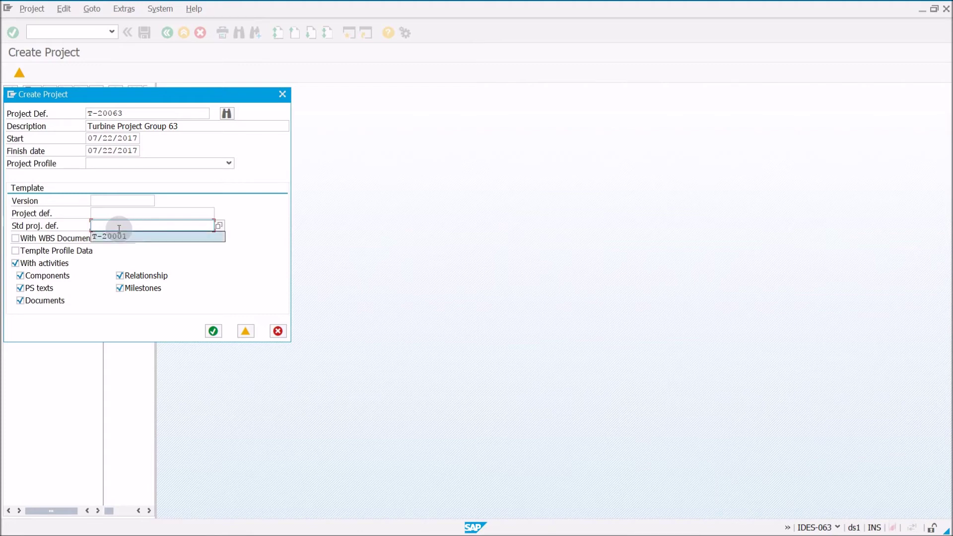
pyautogui.press('Return')
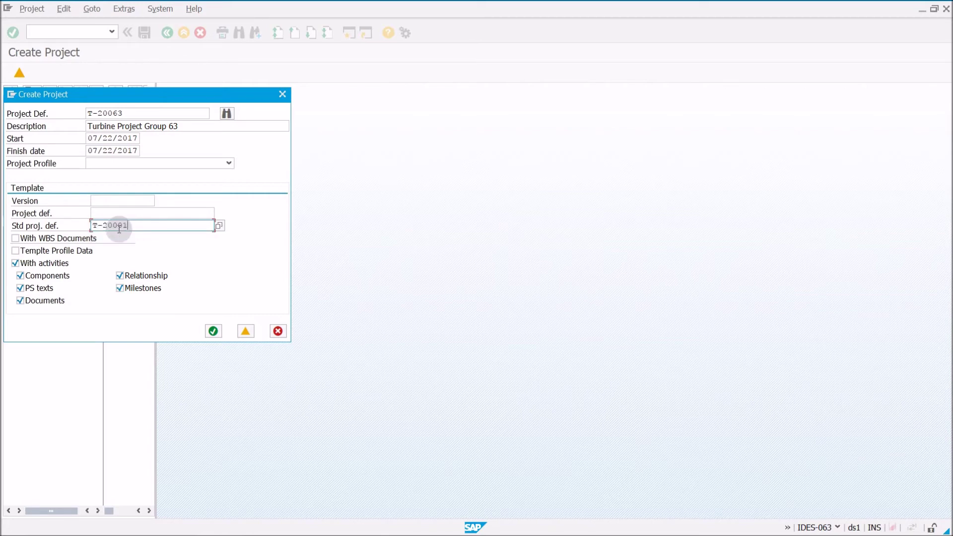
pyautogui.hotkey('shift', 'Left')
pyautogui.hotkey('shift', 'Left')
pyautogui.click(143, 225)
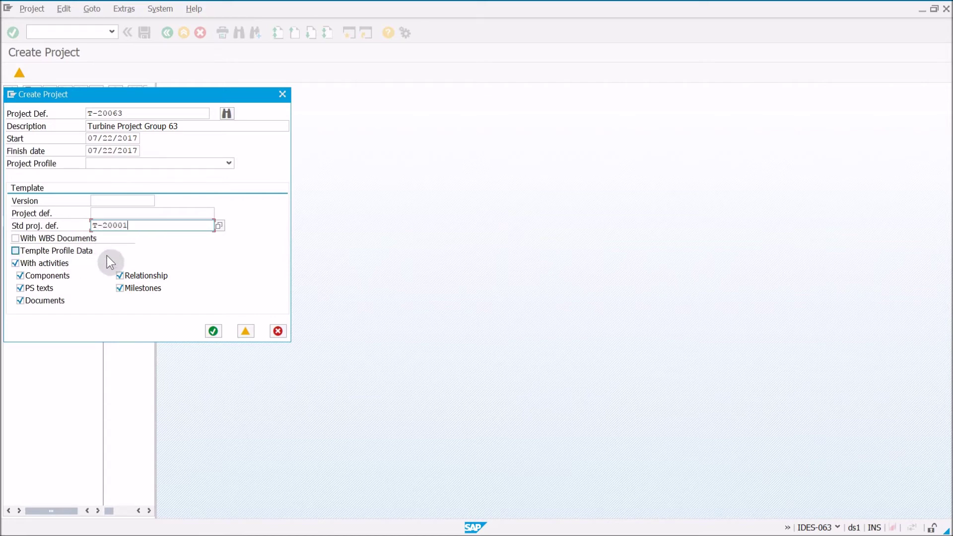
pyautogui.click(17, 273)
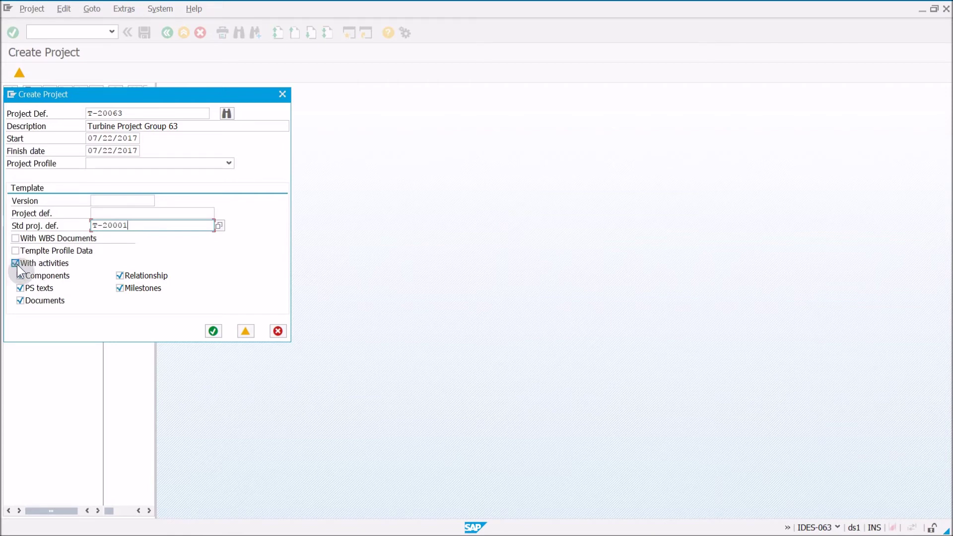
pyautogui.click(16, 264)
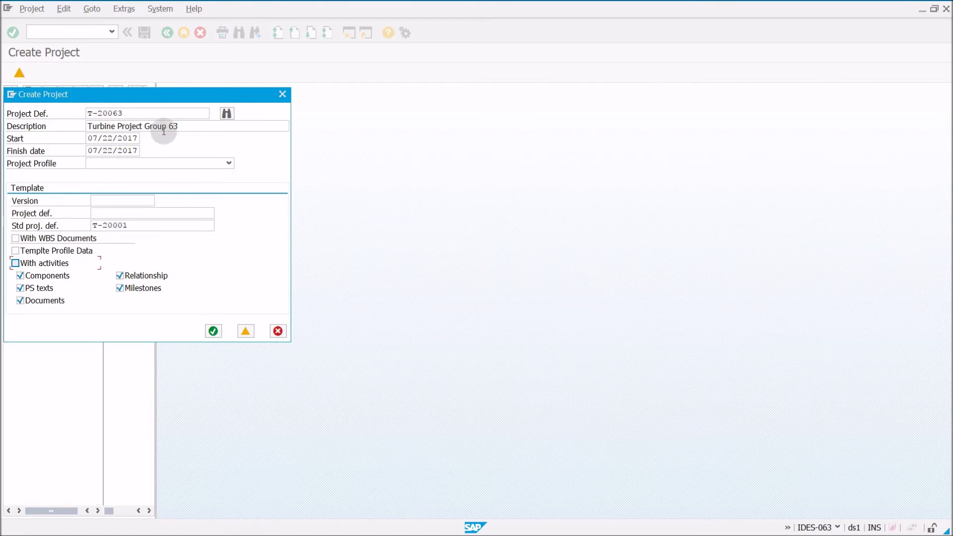
# Step: Change the finish date to 07/22/2018, create the project and accept both non-working-day warnings
pyautogui.click(130, 151)
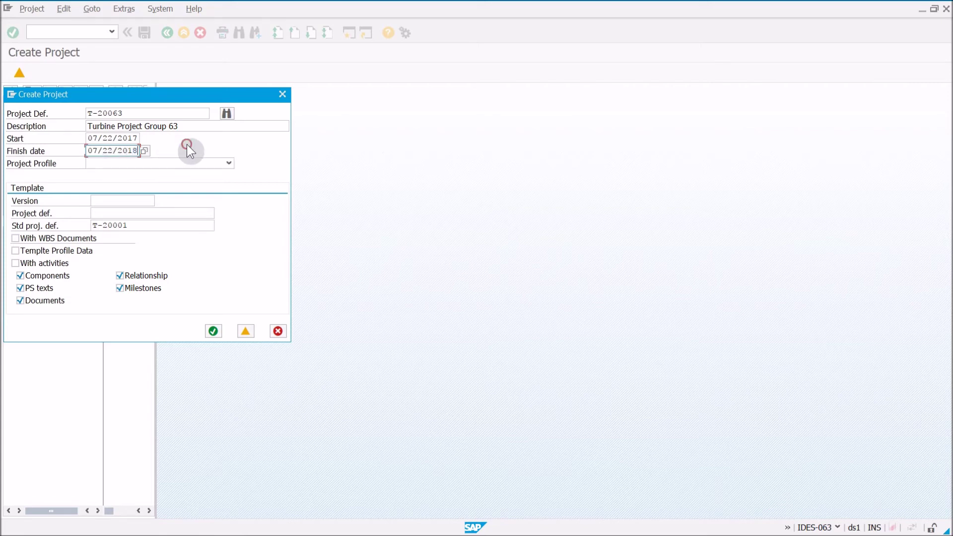
pyautogui.click(214, 330)
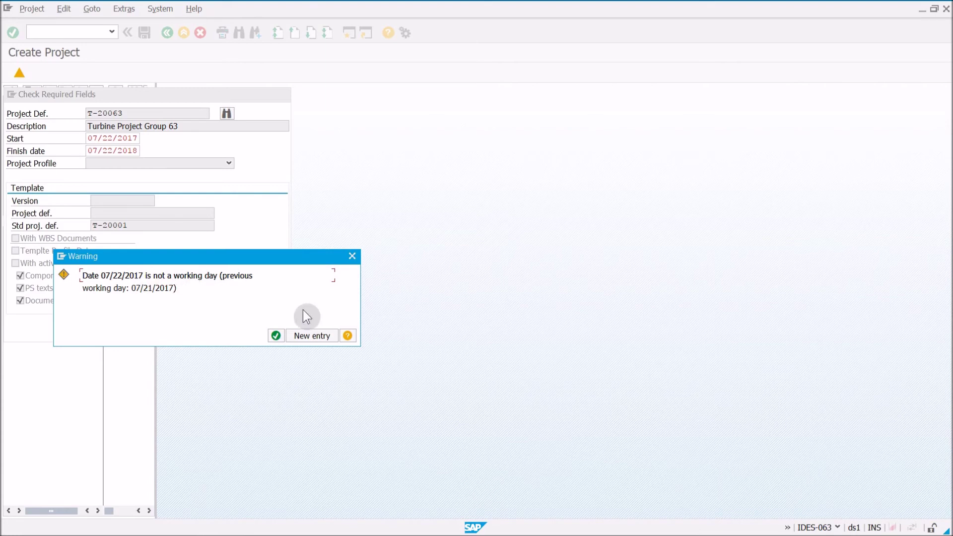
pyautogui.click(274, 336)
pyautogui.click(274, 336)
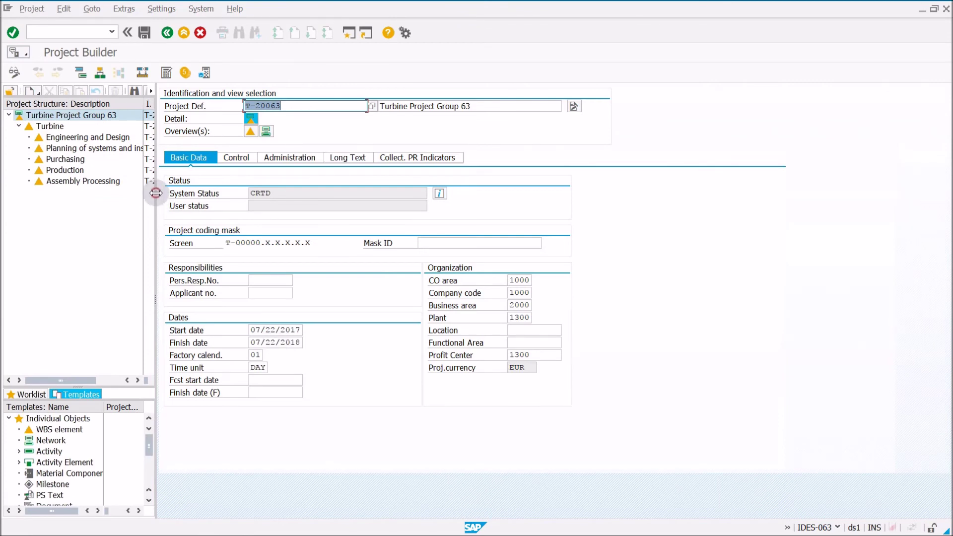
# Step: Widen the structure tree and its description column so WBS identifications show, opening Turbine
pyautogui.moveTo(156, 192); pyautogui.dragTo(215, 189)
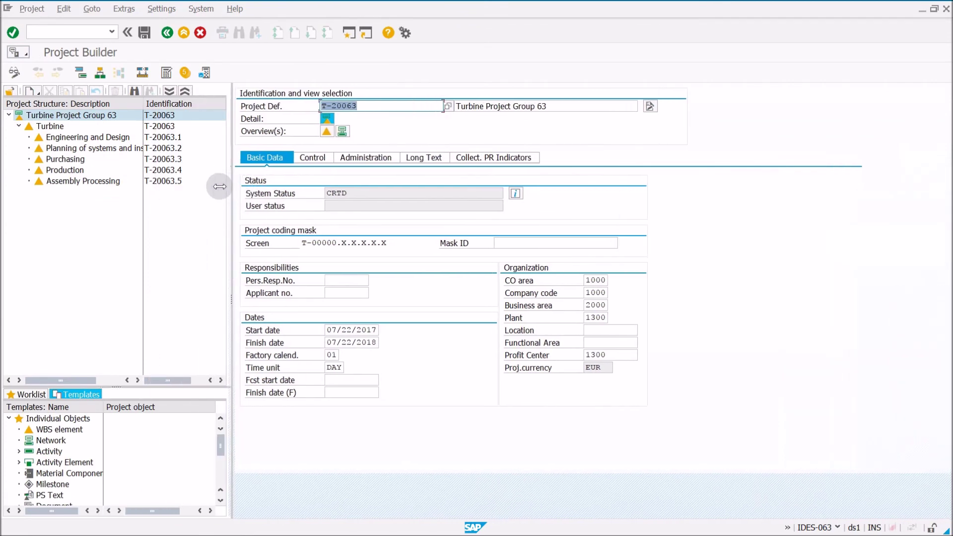
pyautogui.click(51, 124)
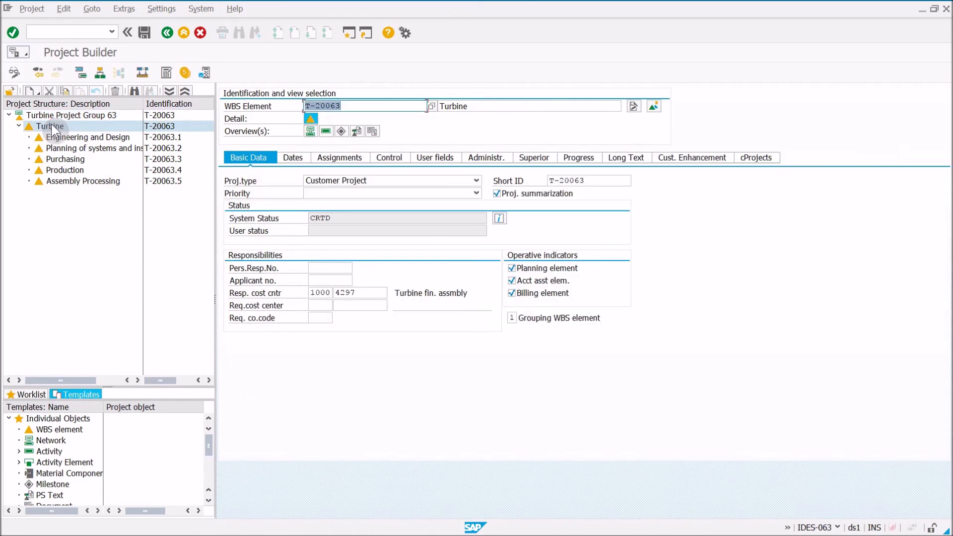
pyautogui.click(142, 130)
pyautogui.moveTo(143, 101); pyautogui.dragTo(170, 101)
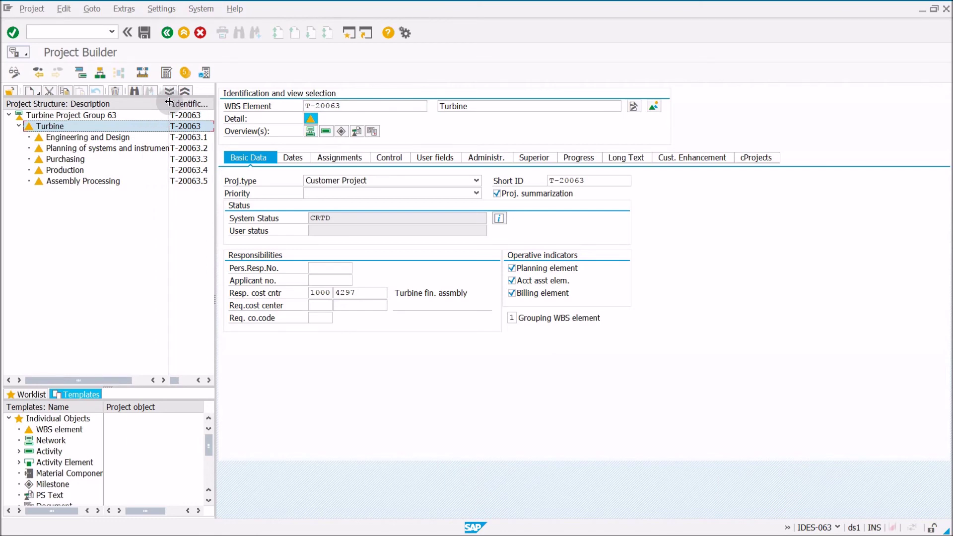
# Step: Review Engineering and Design, Planning, Purchasing, Production and Assembly Processing WBS elements
pyautogui.click(77, 140)
pyautogui.click(90, 150)
pyautogui.click(71, 161)
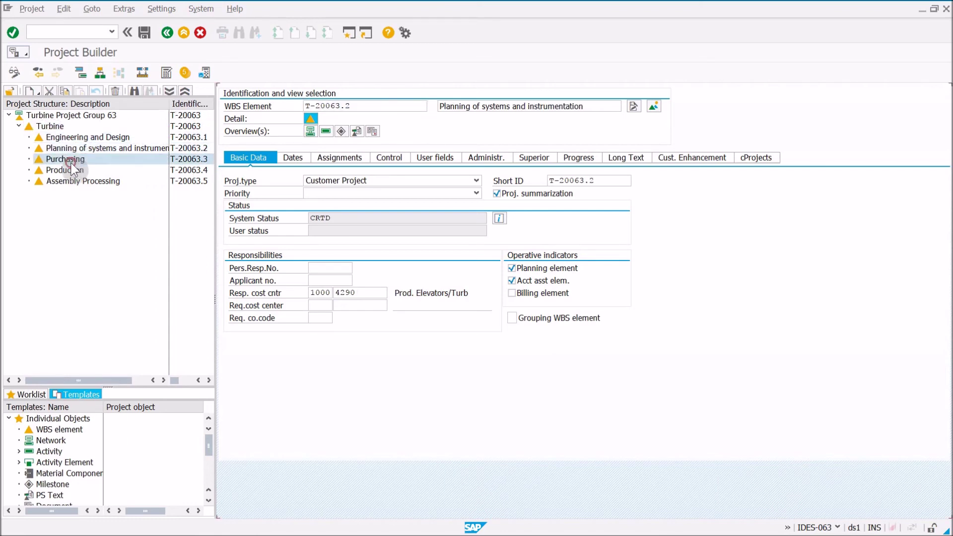
pyautogui.click(72, 169)
pyautogui.click(91, 182)
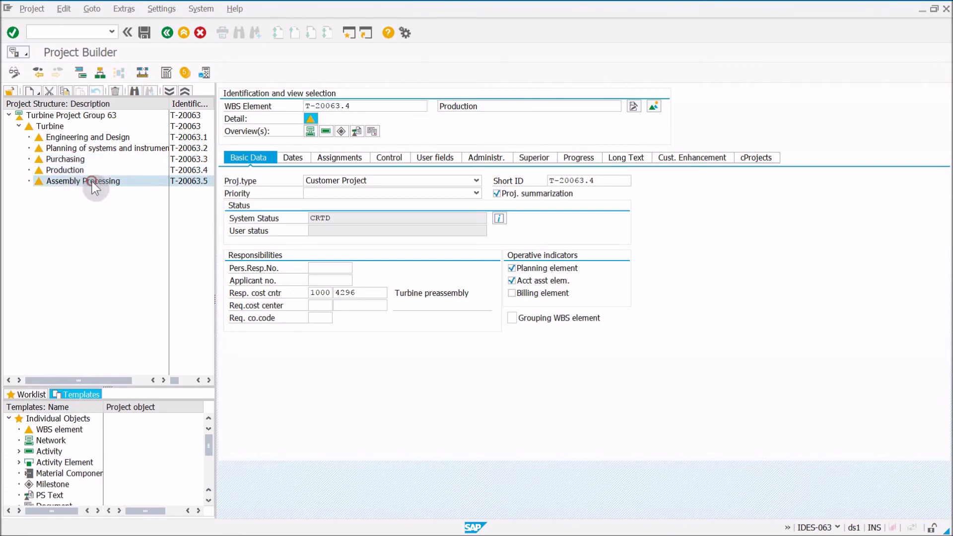
# Step: Revisit each WBS element and the project definition, ending on Planning of systems and instrumentation
pyautogui.click(135, 138)
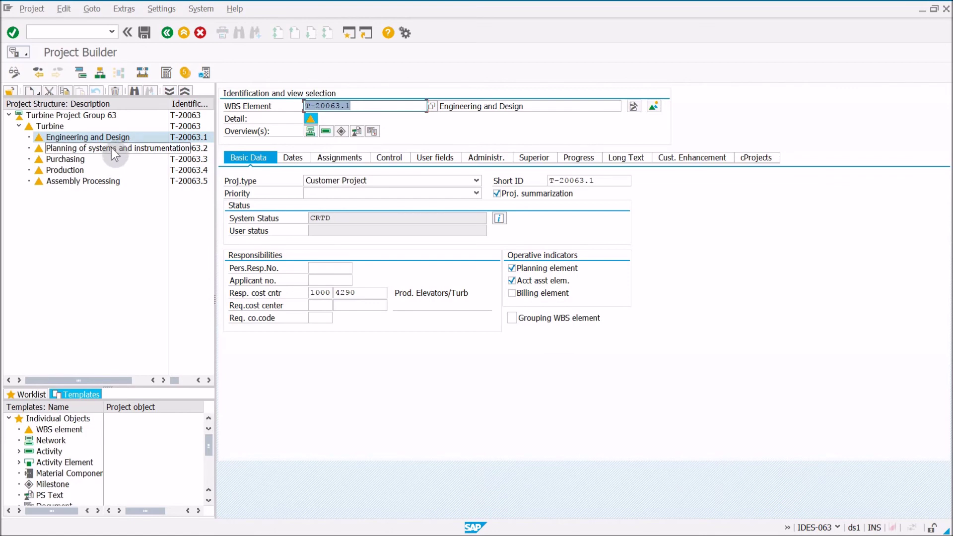
pyautogui.click(68, 161)
pyautogui.click(88, 171)
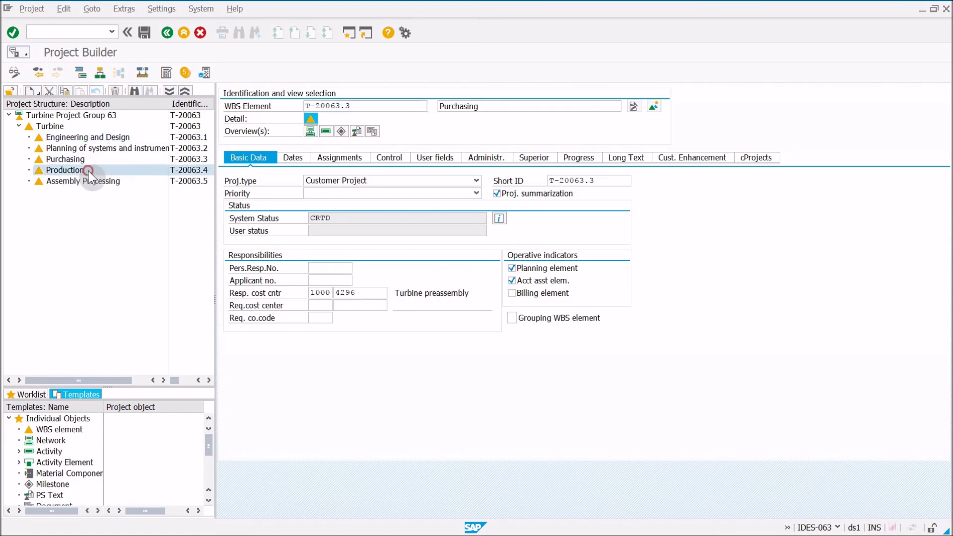
pyautogui.click(118, 181)
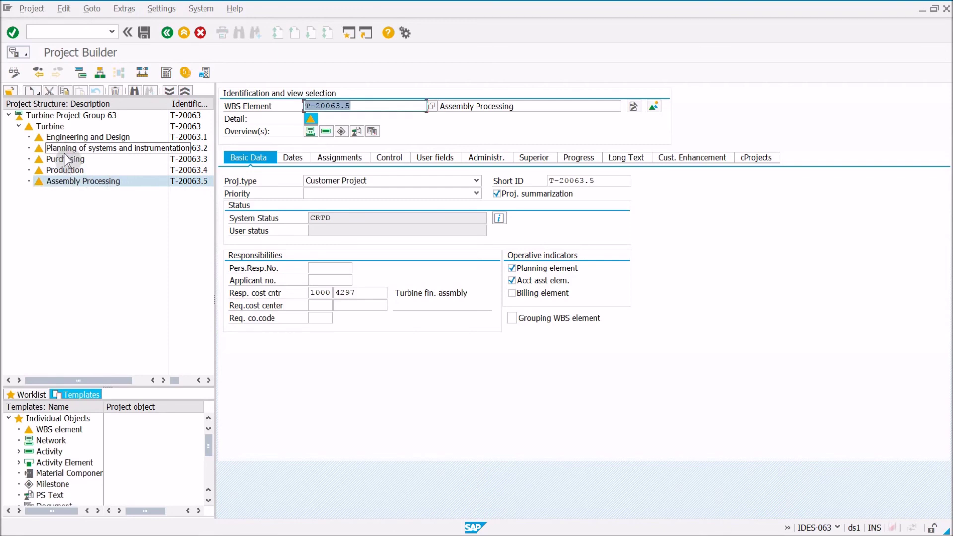
pyautogui.click(48, 126)
pyautogui.click(64, 119)
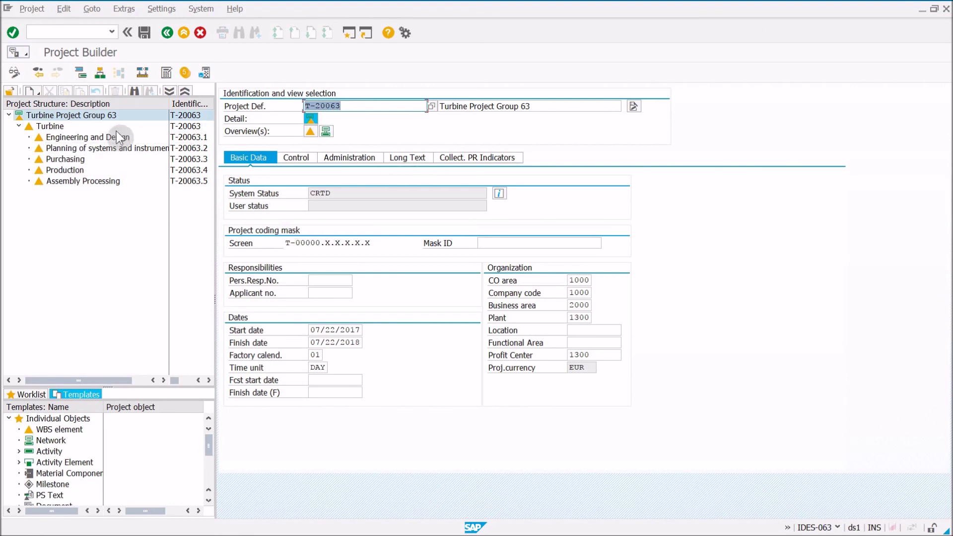
pyautogui.click(91, 149)
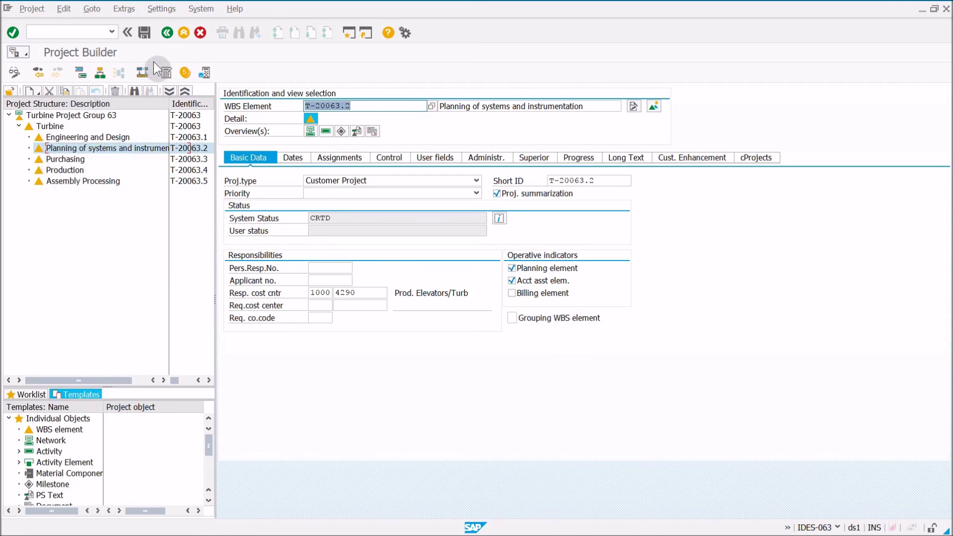
# Step: Save project T-20063 with the toolbar Save icon
pyautogui.click(147, 35)
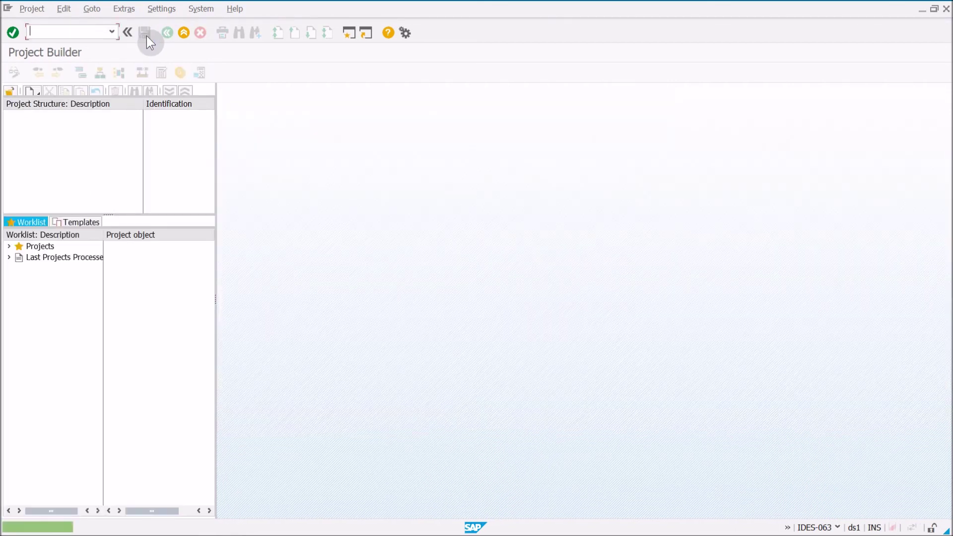